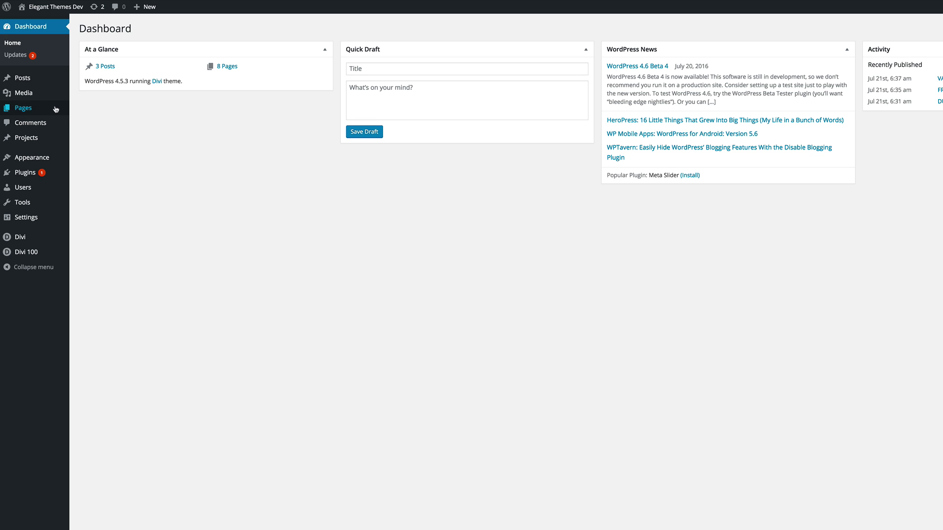
# Start uploading cake1.jpg and cake2.jpg as new media, then cancel the file picker.
pyautogui.moveTo(24, 96)
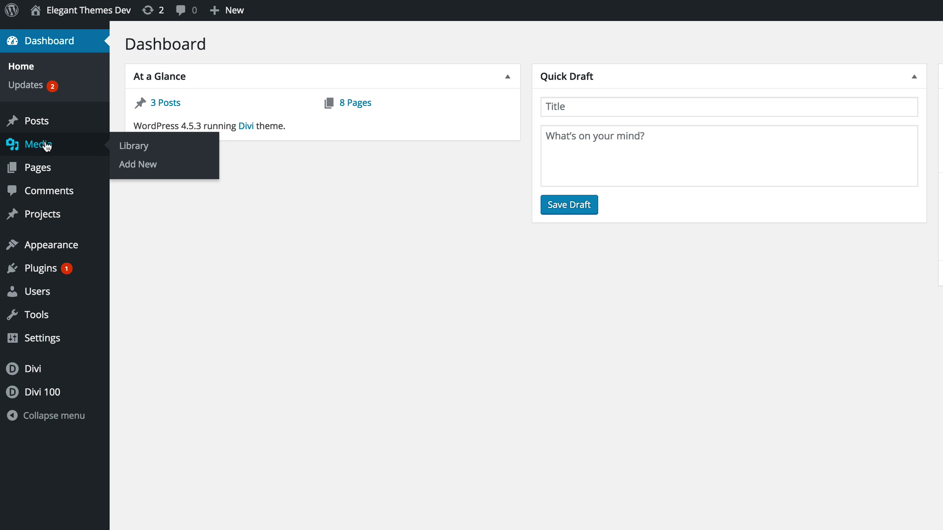
pyautogui.click(150, 167)
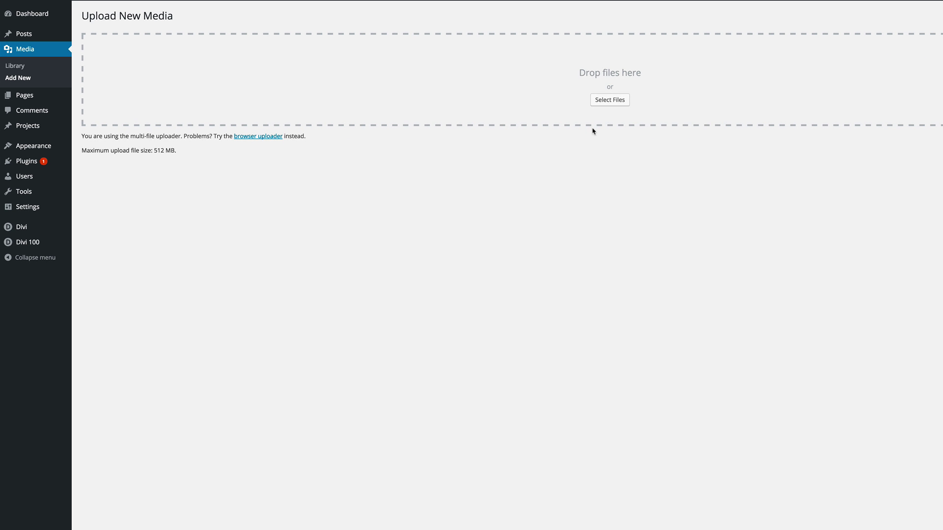
pyautogui.click(619, 105)
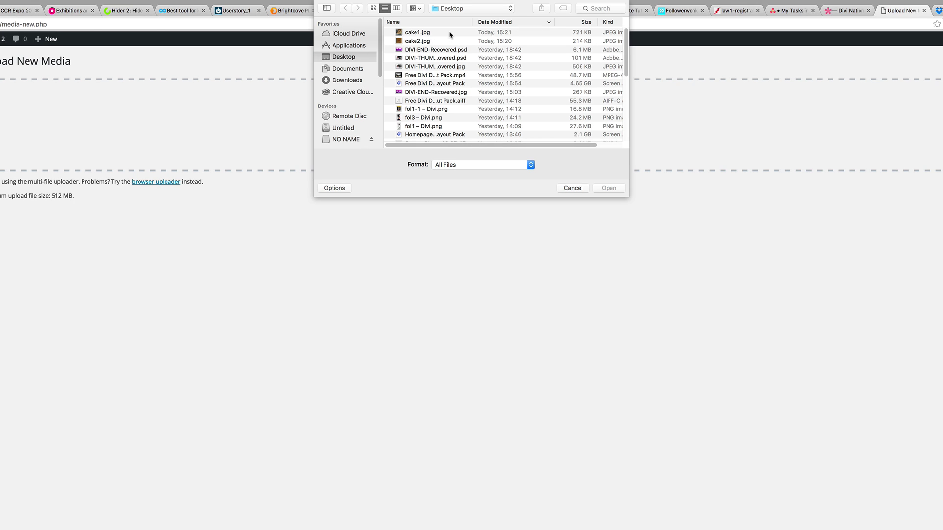
pyautogui.click(430, 33)
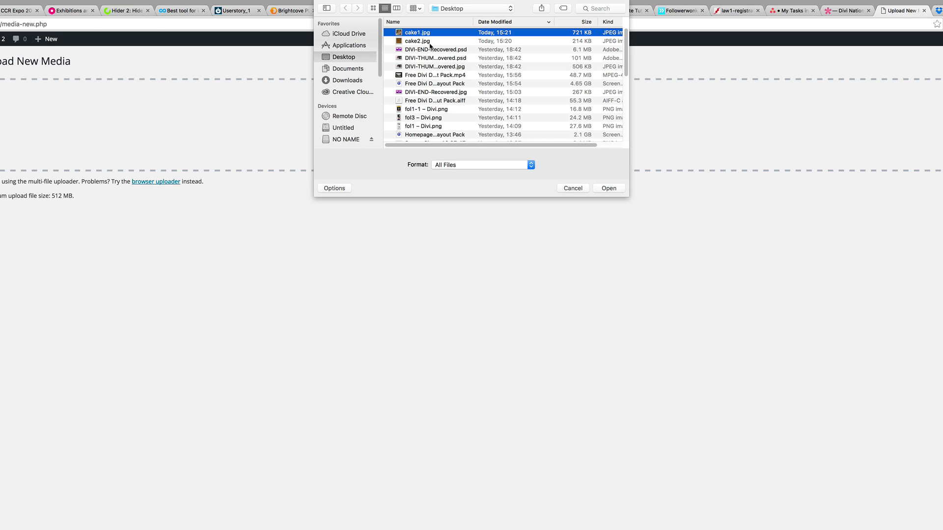
pyautogui.click(430, 43)
pyautogui.click(573, 188)
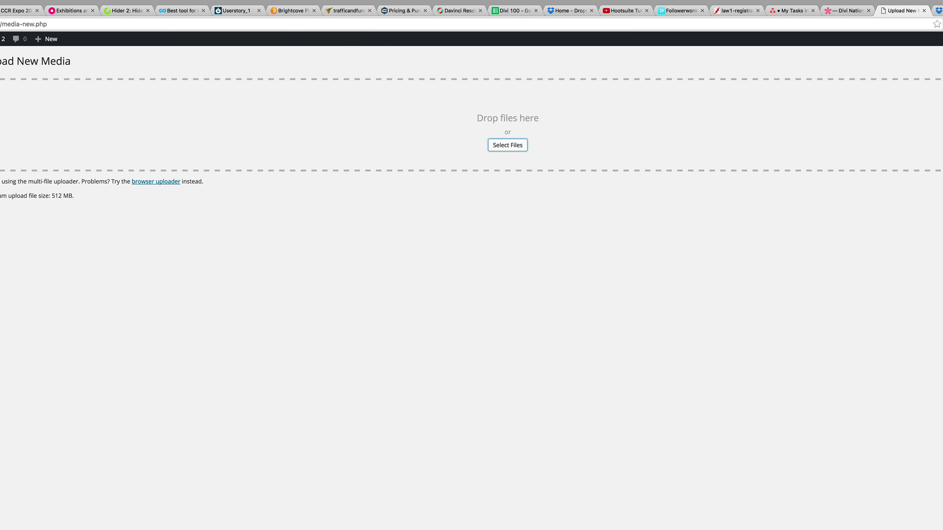
# Open cake2.jpg's Attachment Details in the Media Library and select its file URL.
pyautogui.click(20, 109)
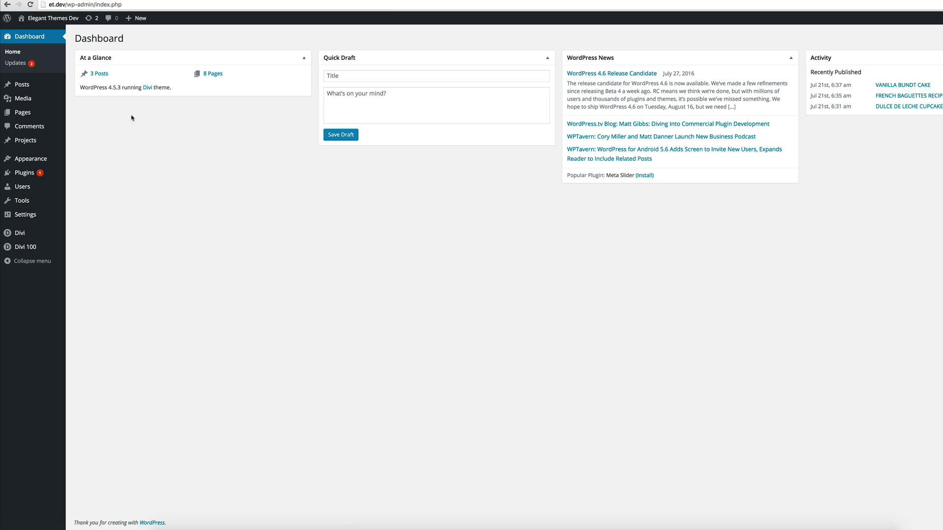
pyautogui.moveTo(29, 101)
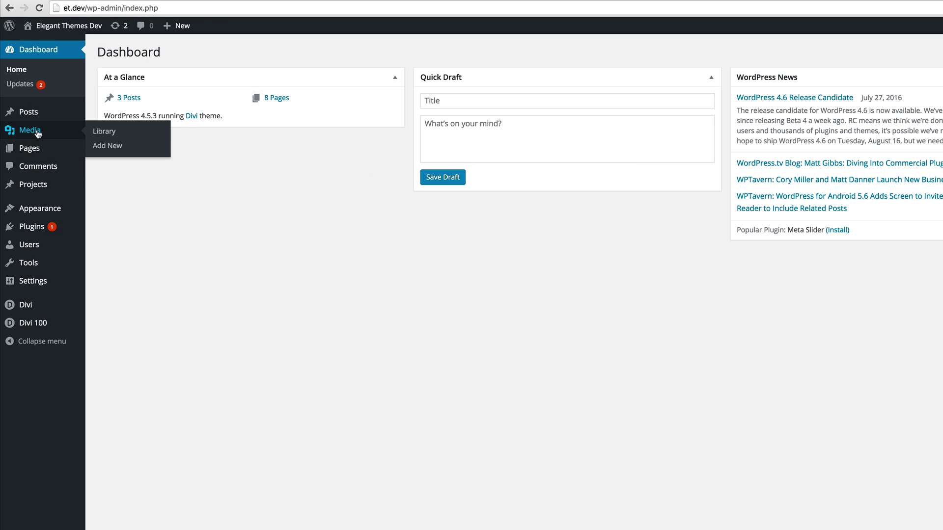
pyautogui.click(102, 132)
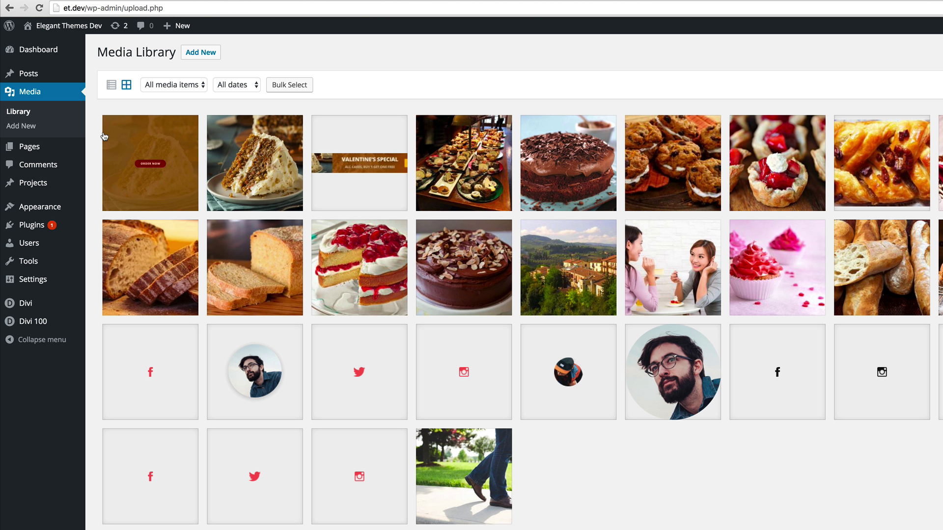
pyautogui.click(179, 148)
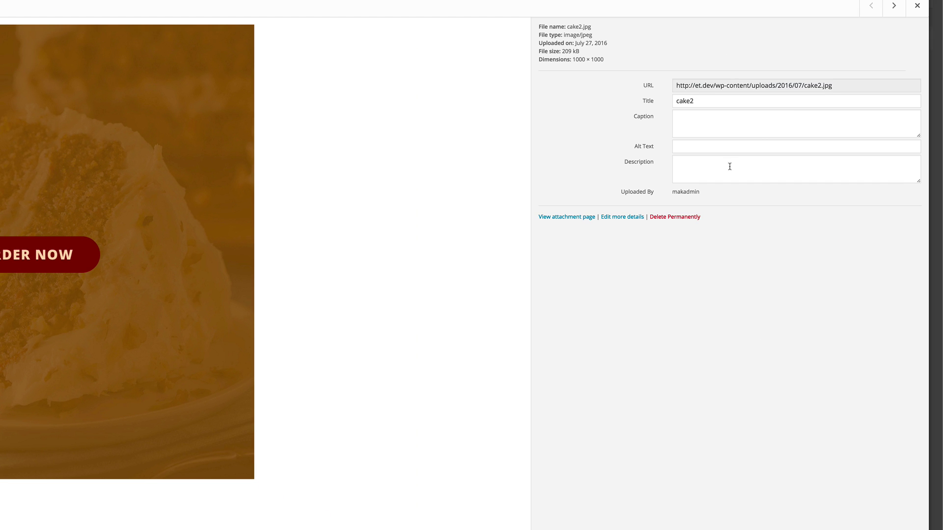
pyautogui.click(833, 87)
pyautogui.moveTo(833, 87); pyautogui.dragTo(677, 83)
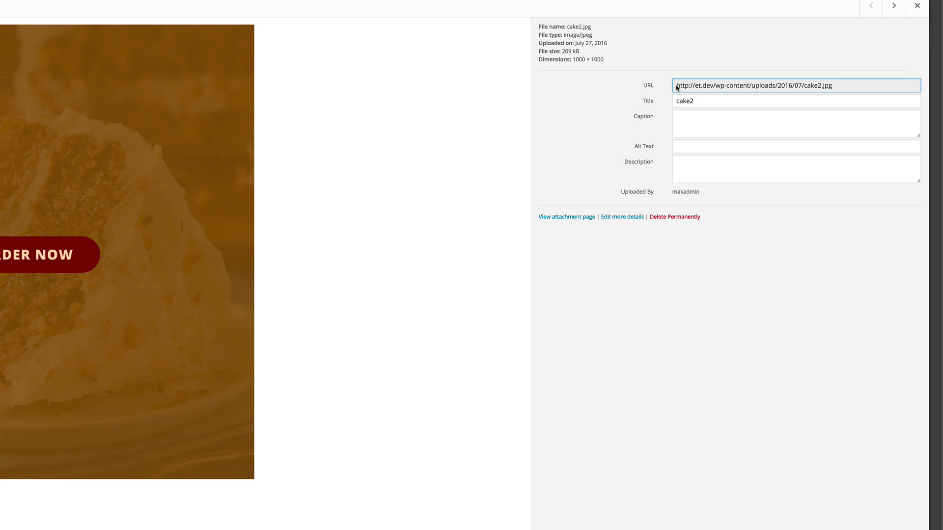
pyautogui.click(775, 90)
pyautogui.hotkey('ctrl', 'c')
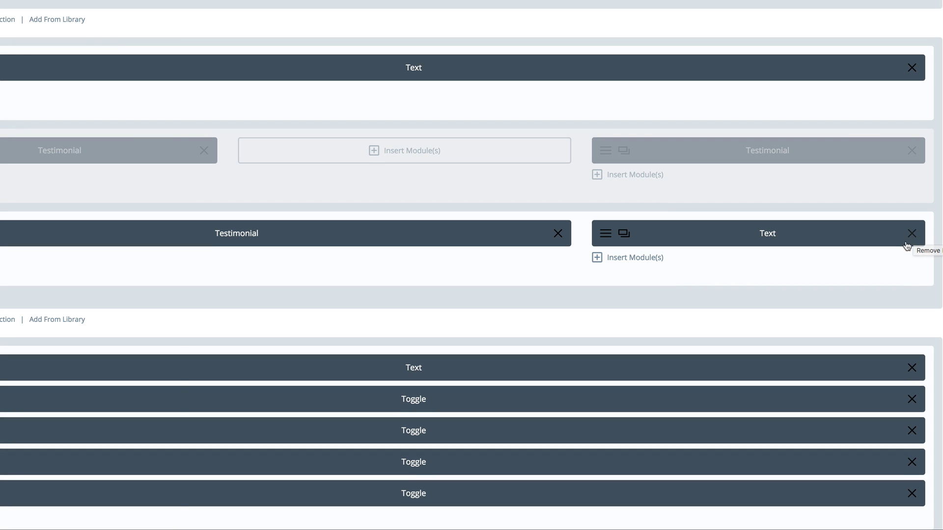
# Swap the right-column Text module for a new Text module with the pasted onmouseover/onmouseout img code.
pyautogui.click(913, 234)
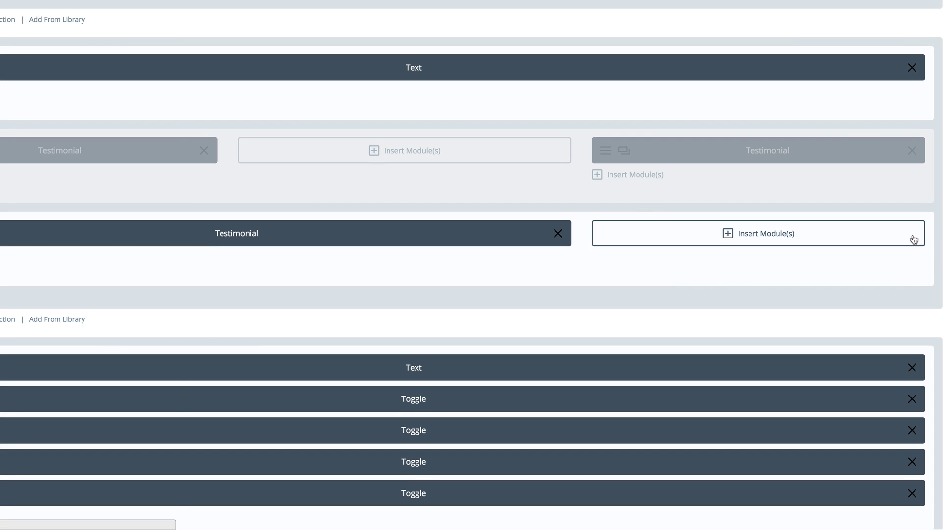
pyautogui.click(728, 234)
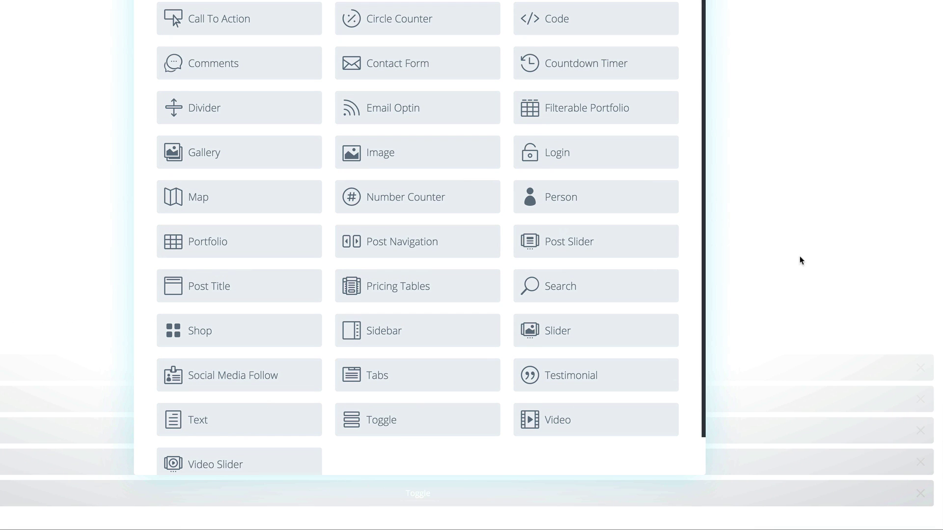
pyautogui.click(196, 420)
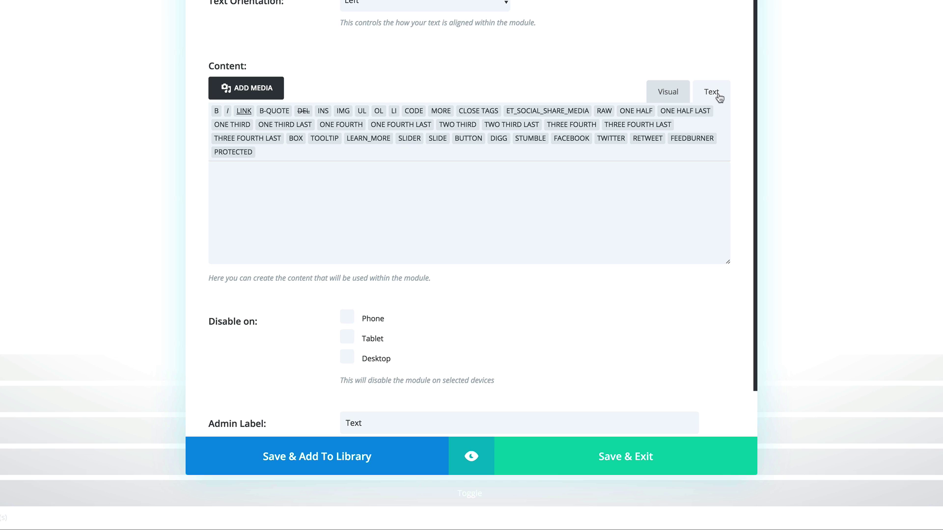
pyautogui.click(269, 181)
pyautogui.write('<img src="IMAGE1" onmouseover="this.src=\'IMAGE2\'" onmouseout="this.src=\'IMAGE1\'">')
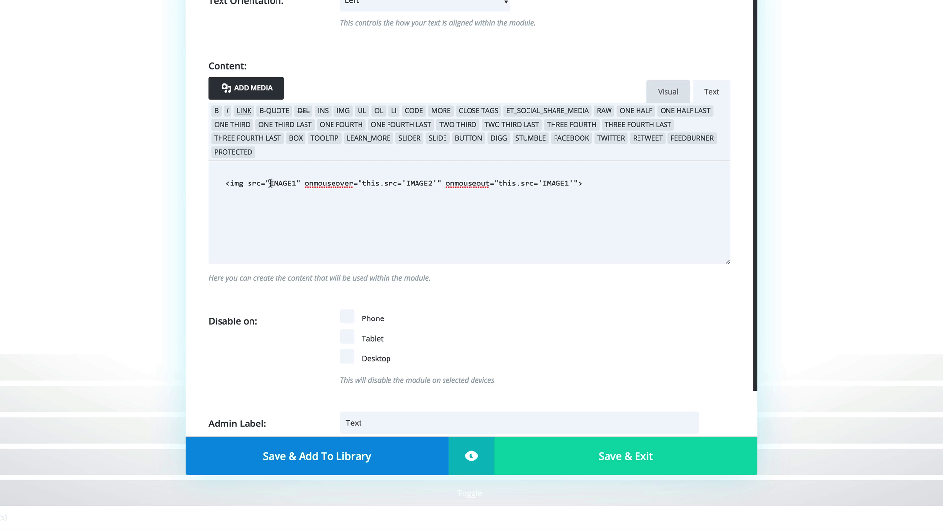
# Replace the src IMAGE1 placeholder with the pasted URL, edited to cake1.jpg.
pyautogui.moveTo(270, 183); pyautogui.dragTo(297, 181)
pyautogui.moveTo(406, 183); pyautogui.dragTo(433, 184)
pyautogui.moveTo(271, 183); pyautogui.dragTo(296, 183)
pyautogui.hotkey('ctrl', 'v')
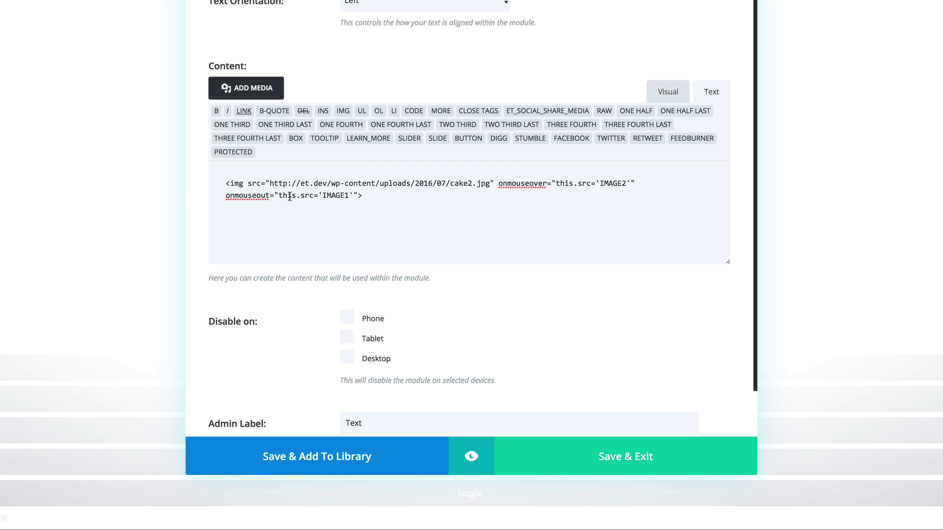
pyautogui.click(471, 184)
pyautogui.press('BackSpace')
pyautogui.write('1')
# Put the cake2.jpg URL in onmouseover and cake1.jpg in onmouseout, then save the module.
pyautogui.moveTo(600, 183); pyautogui.dragTo(626, 182)
pyautogui.hotkey('ctrl', 'v')
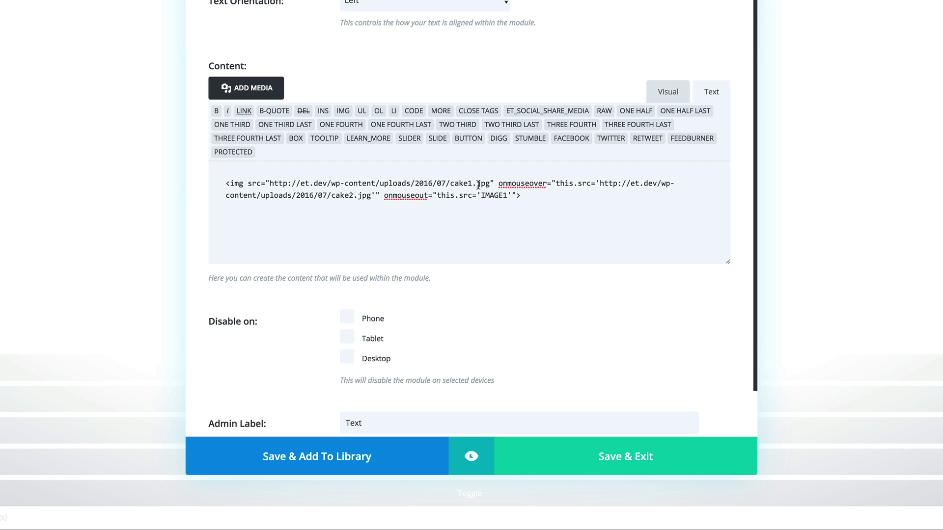
pyautogui.moveTo(491, 183); pyautogui.dragTo(269, 184)
pyautogui.hotkey('ctrl', 'c')
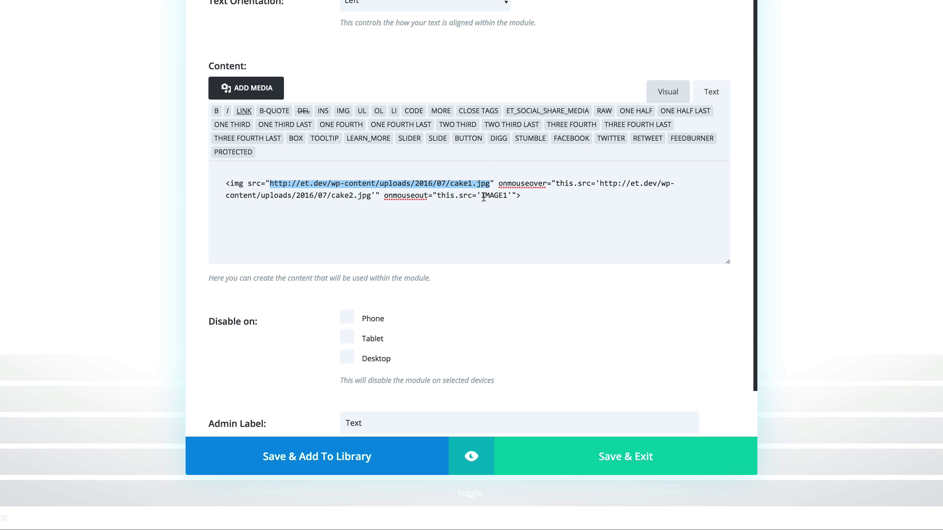
pyautogui.moveTo(483, 196); pyautogui.dragTo(508, 200)
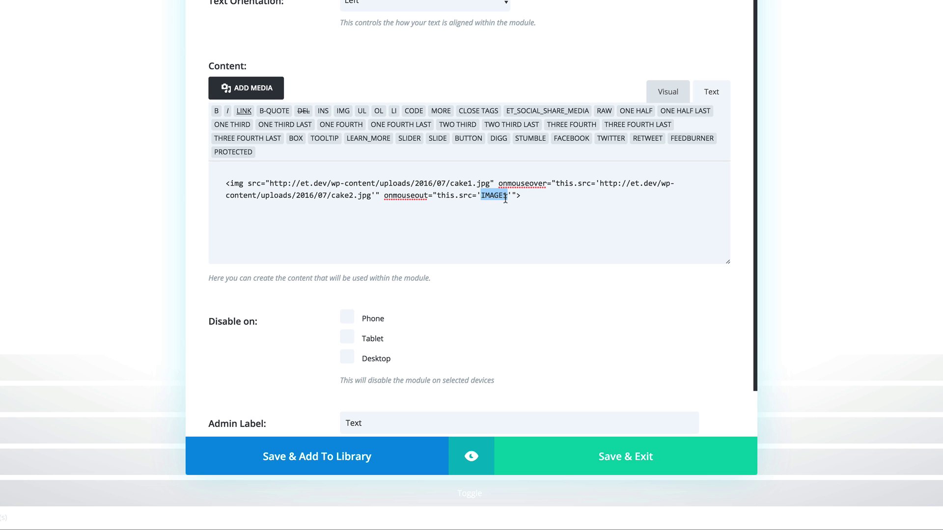
pyautogui.hotkey('ctrl', 'v')
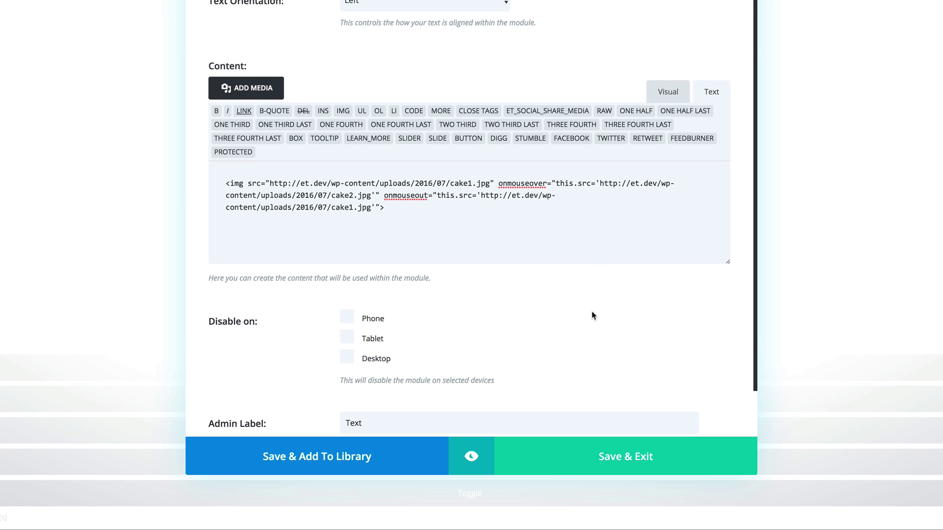
pyautogui.scroll(-1, 596, 308)
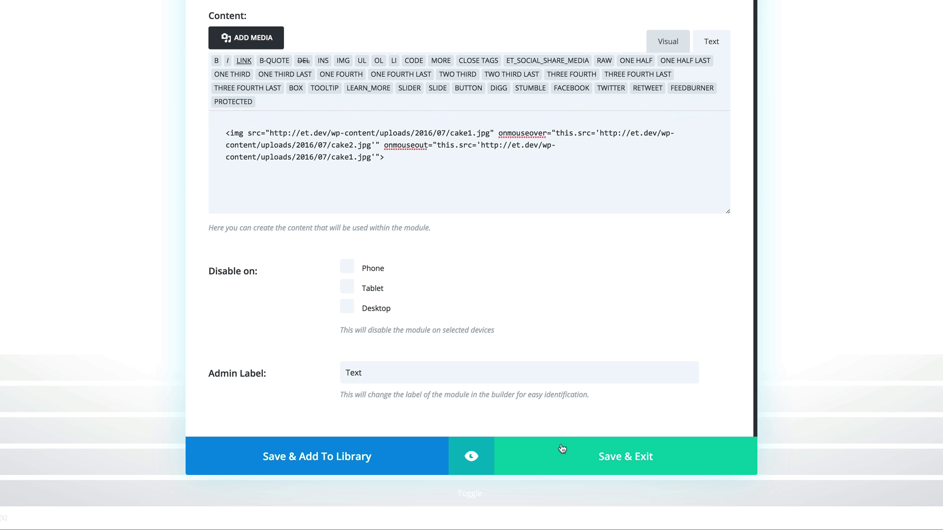
pyautogui.click(645, 461)
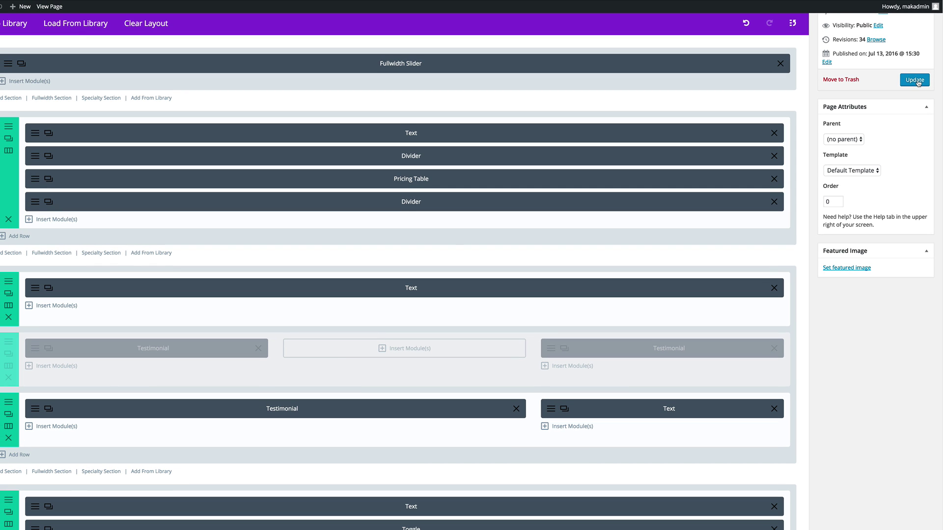
# Update the Place your order page and view the cake image beside the testimonial live.
pyautogui.click(917, 80)
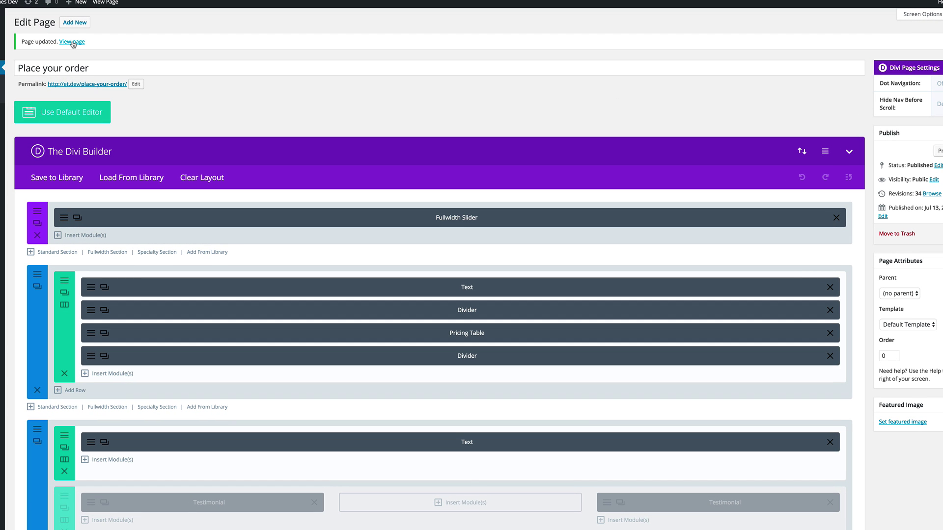
pyautogui.click(72, 42)
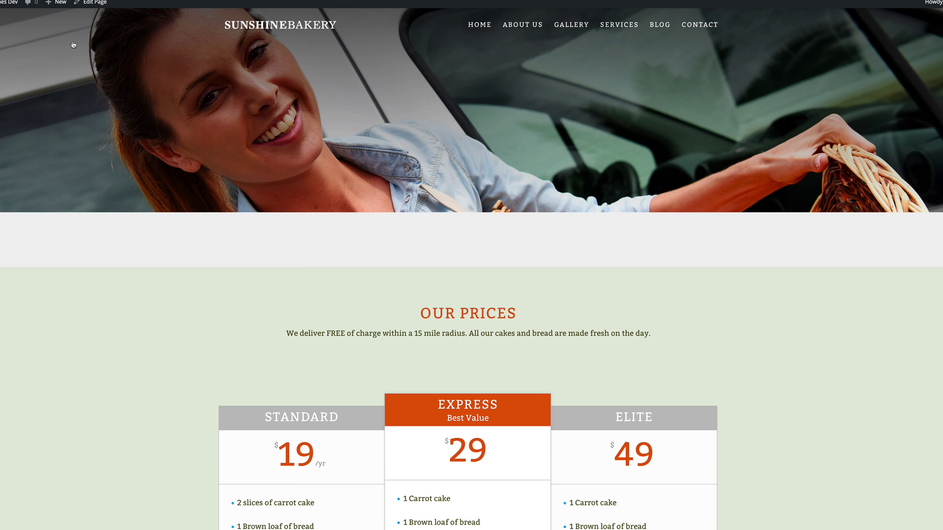
pyautogui.scroll(-8, 131, 326)
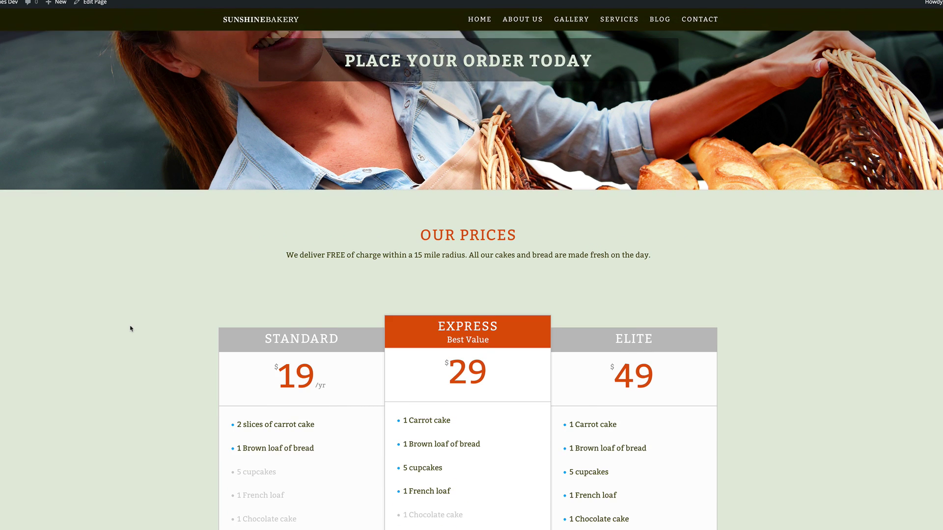
pyautogui.scroll(-3, 130, 328)
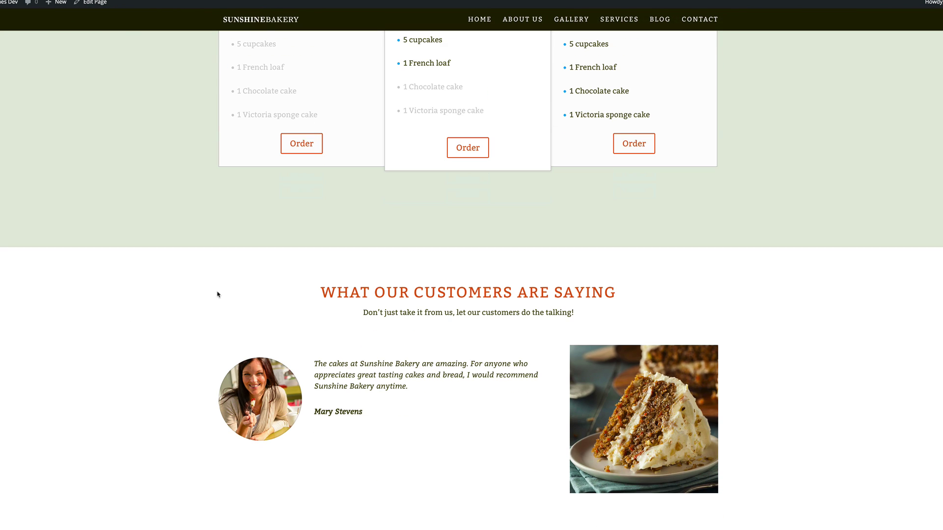
pyautogui.scroll(-5, 780, 388)
pyautogui.moveTo(695, 194)
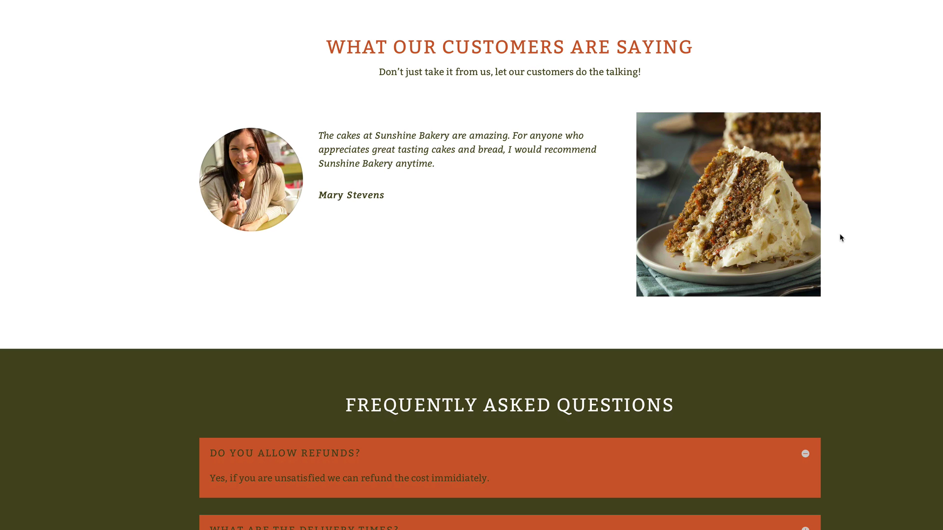
pyautogui.moveTo(803, 234)
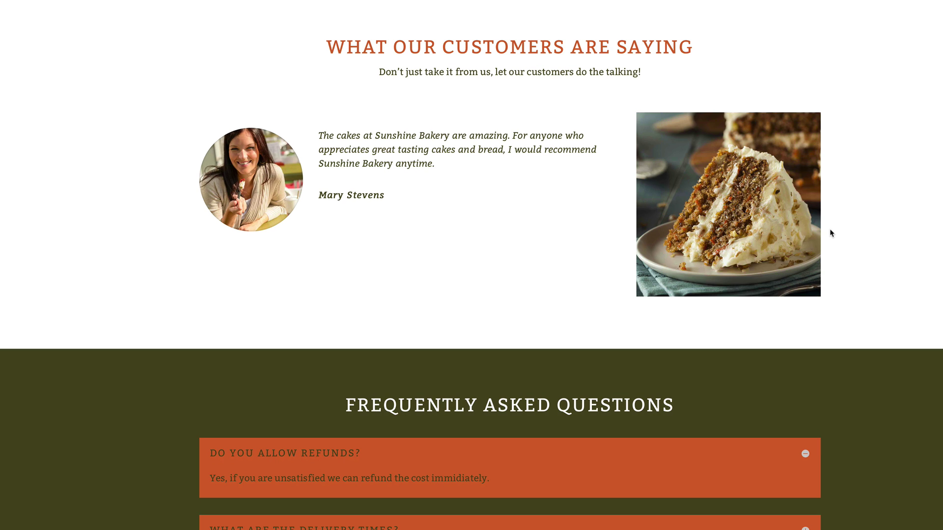